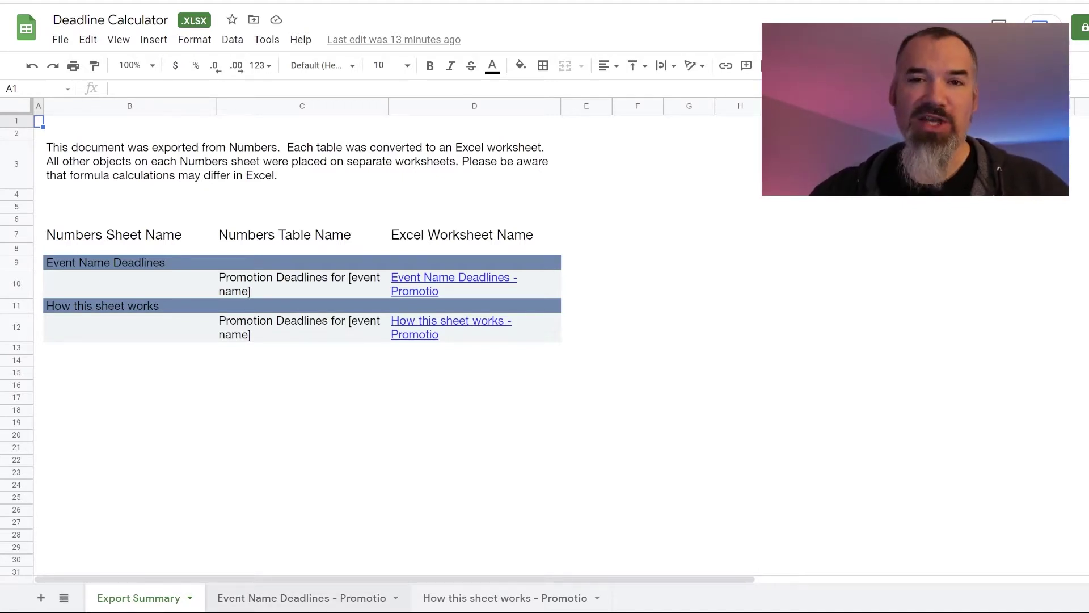
- Examine the deadline tables on the Event Name Deadlines sheet, from Print Pieces down to Environment Projects
key(ctrl+shift+Page_Down)
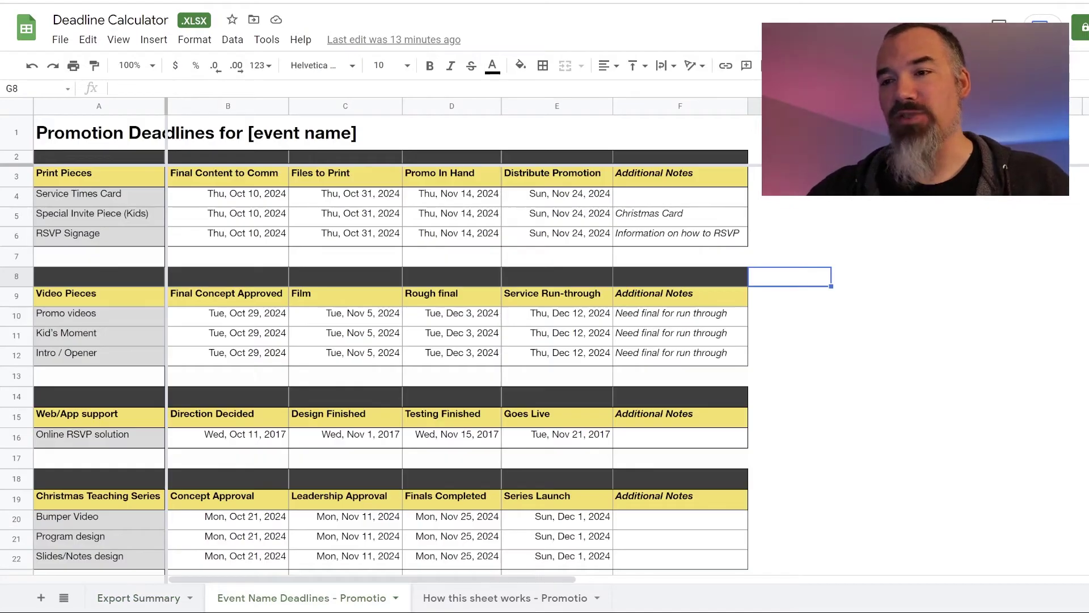
scroll(392, 363, down, 5)
scroll(391, 363, up, 4)
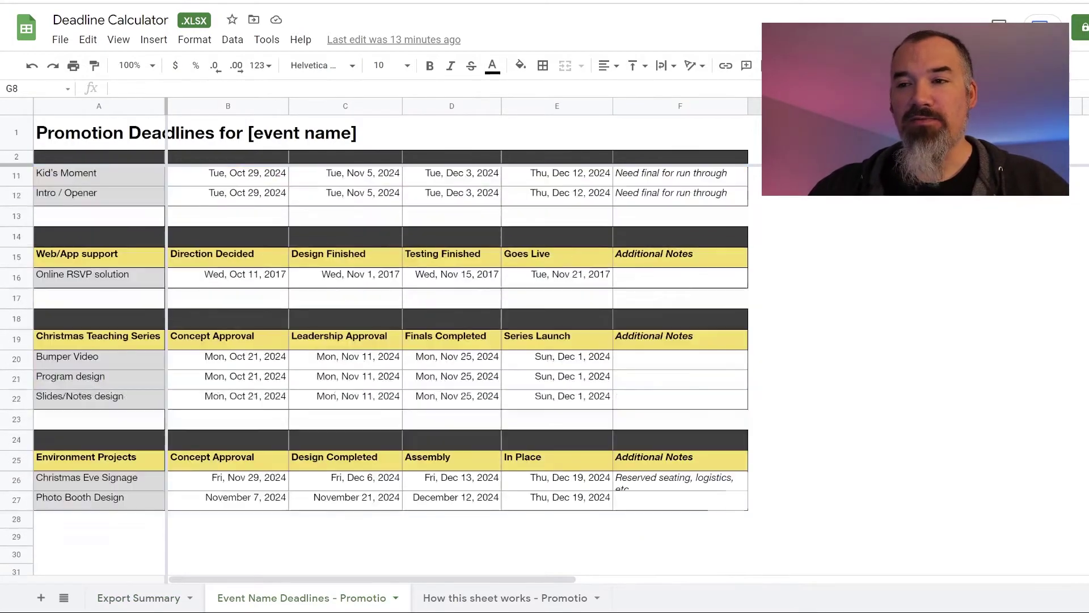
scroll(391, 363, up, 2)
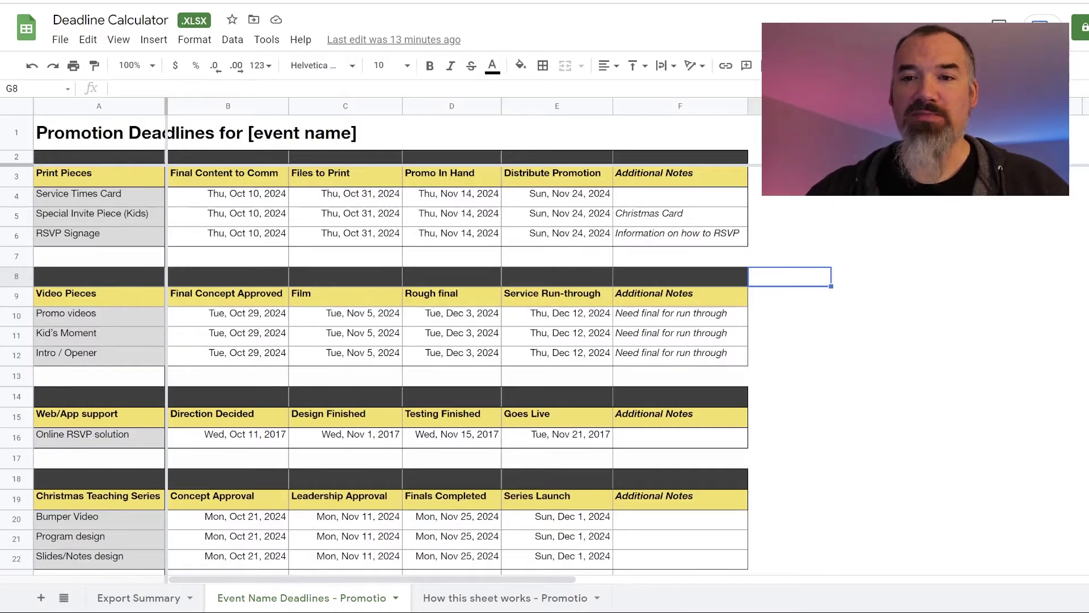
scroll(392, 363, down, 2)
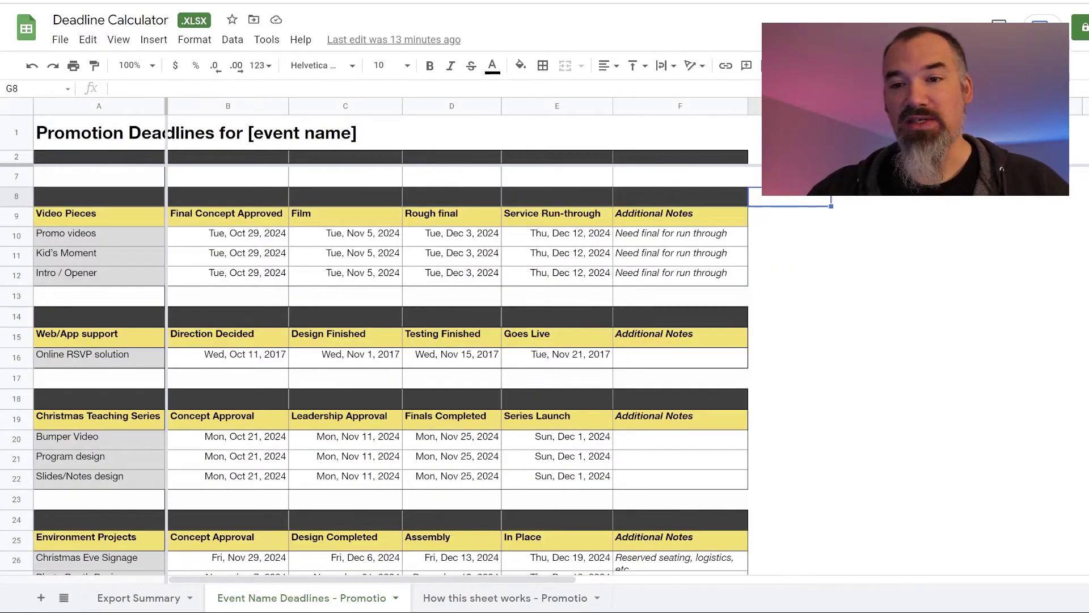
scroll(392, 363, down, 2)
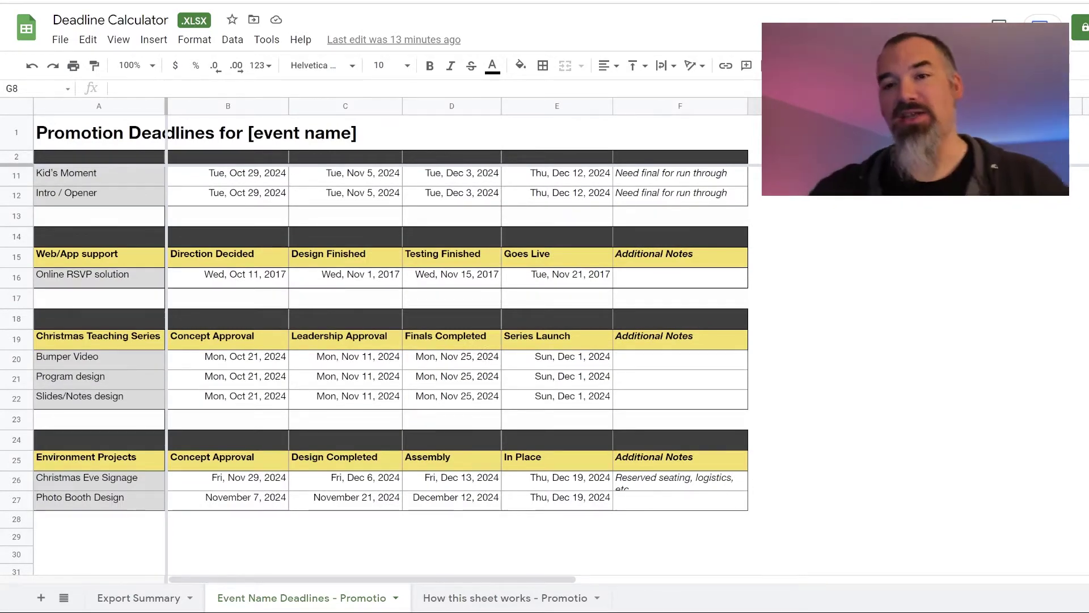
scroll(392, 363, up, 4)
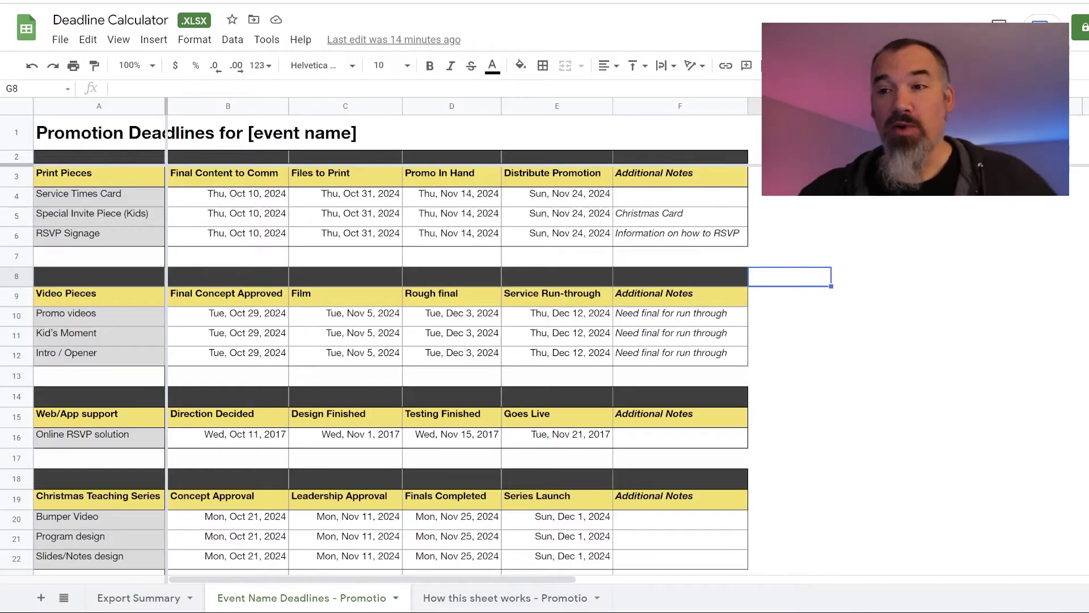
- Set the Service Times Card's Distribute Promotion date on the Event Name Deadlines sheet to Sun, Dec 1, 2024
click(557, 194)
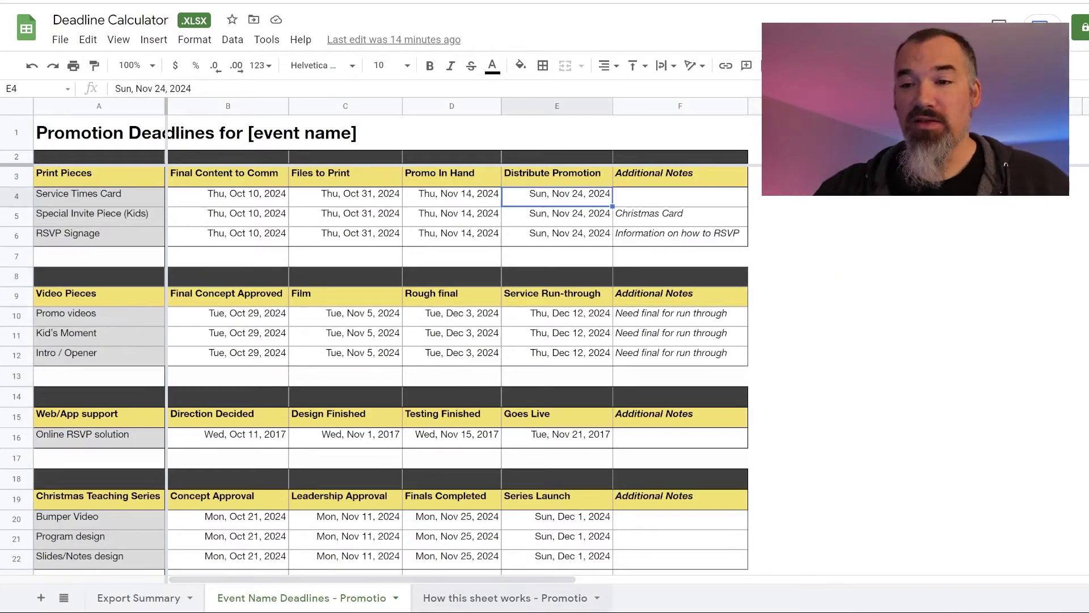
key(ctrl+shift+Page_Down)
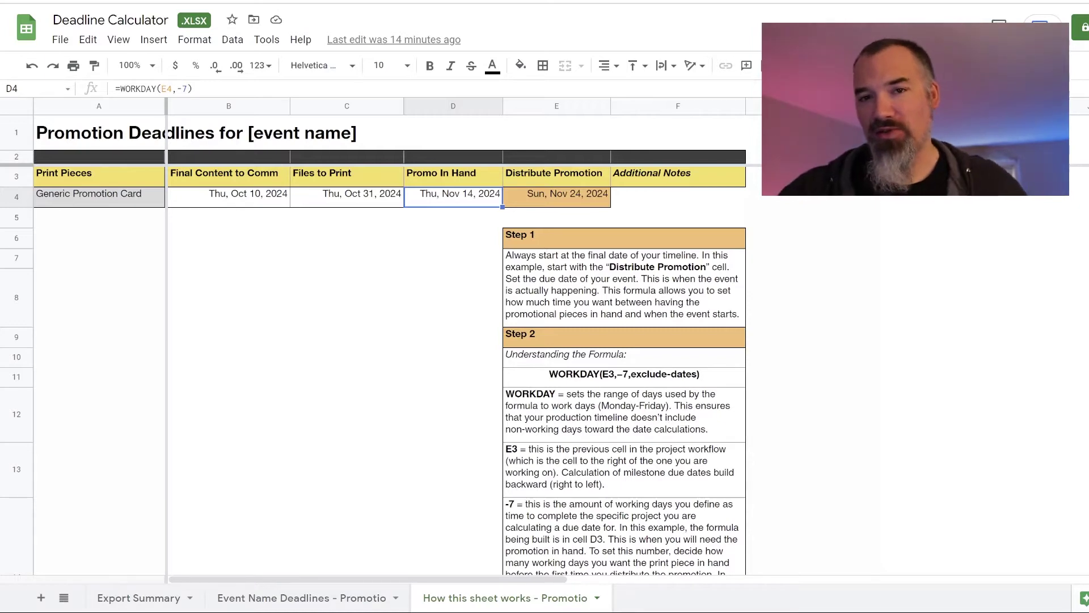
click(302, 598)
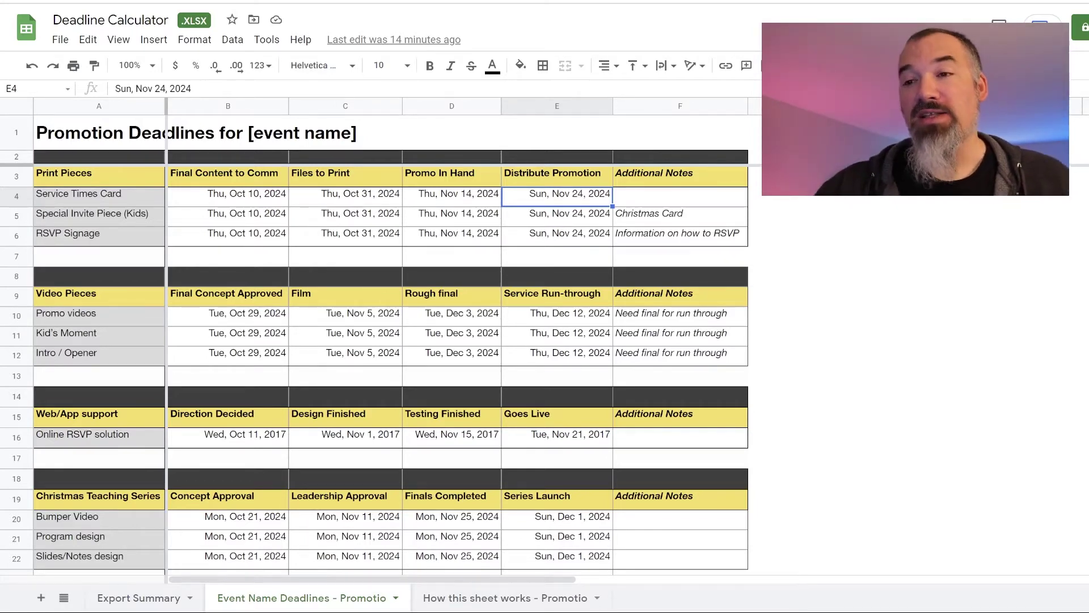
key(Return)
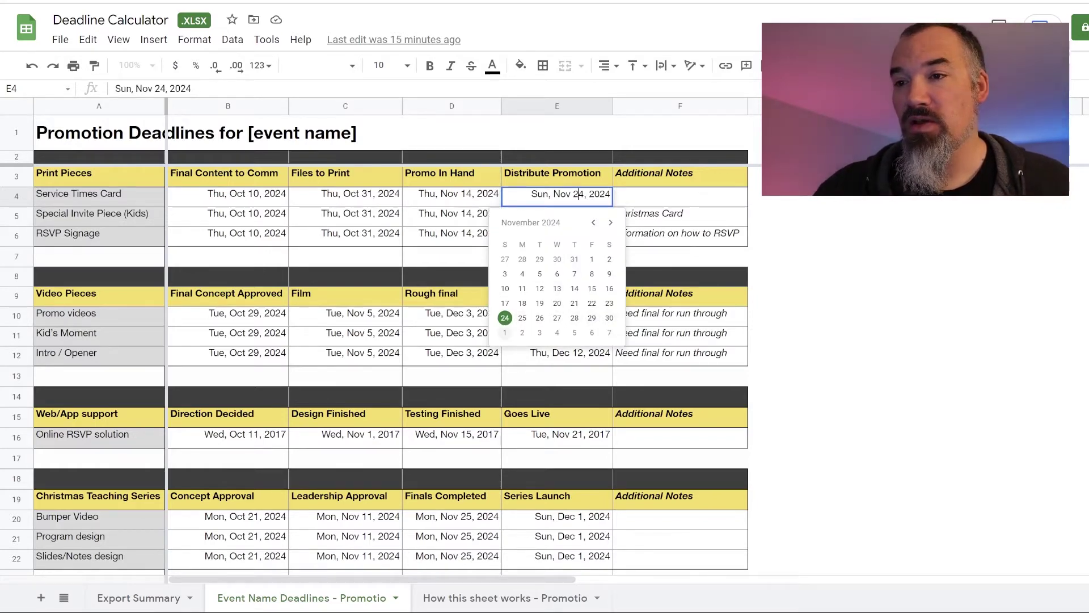
click(505, 332)
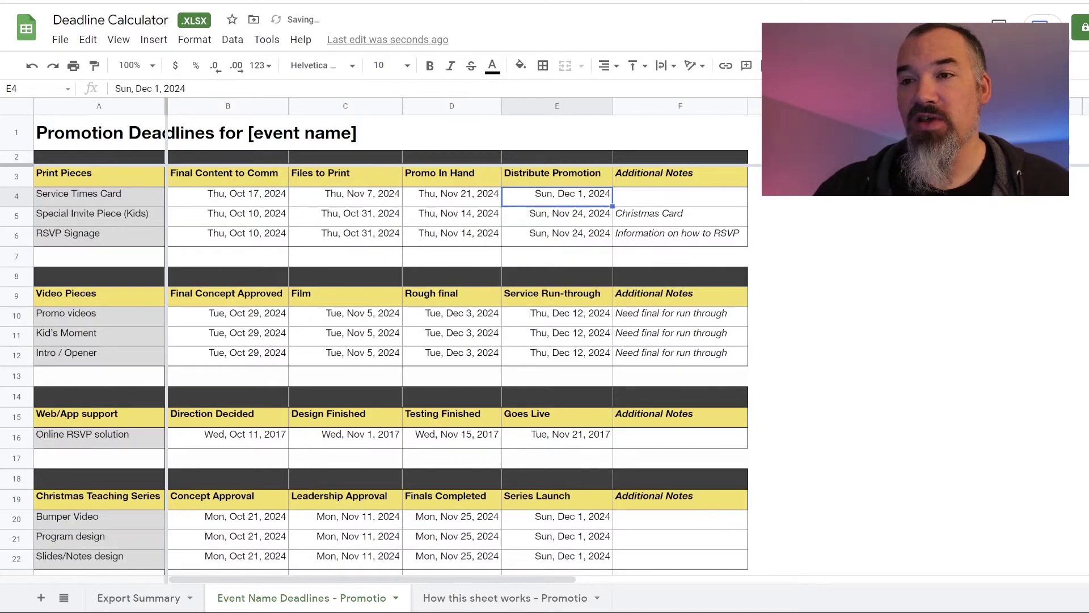
- Inspect the formulas behind the Service Times Card's Promo In Hand and Final Content to Comm dates
key(Left)
key(Left)
key(Left)
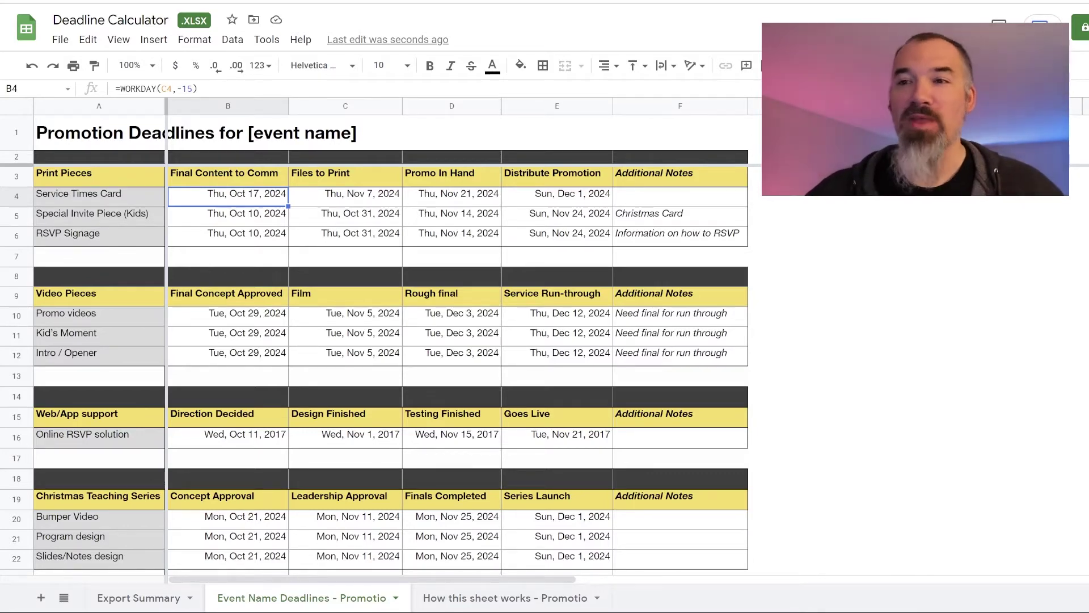
click(451, 195)
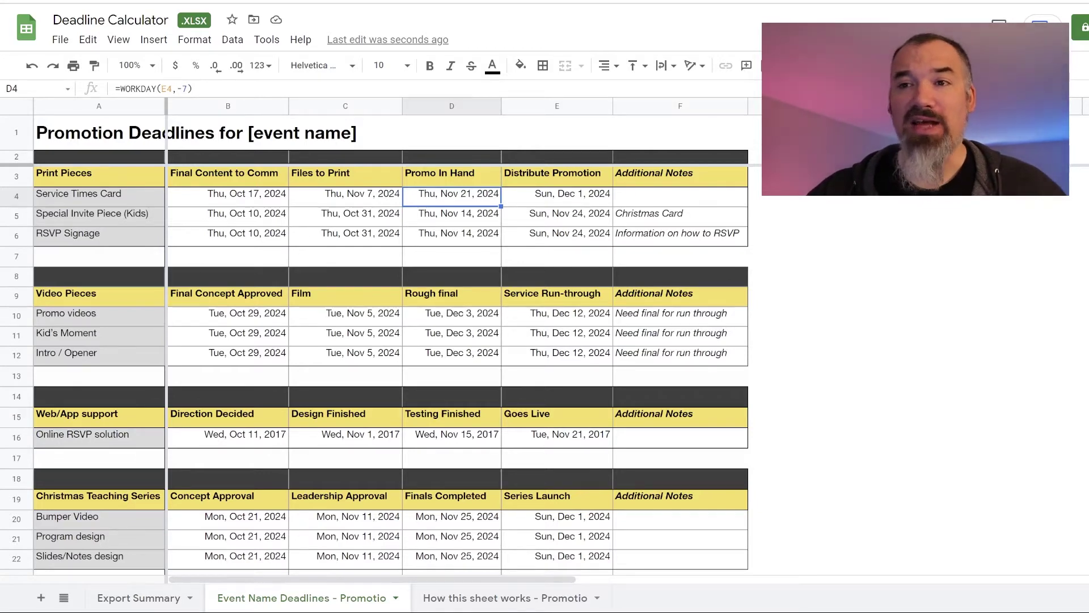
click(228, 196)
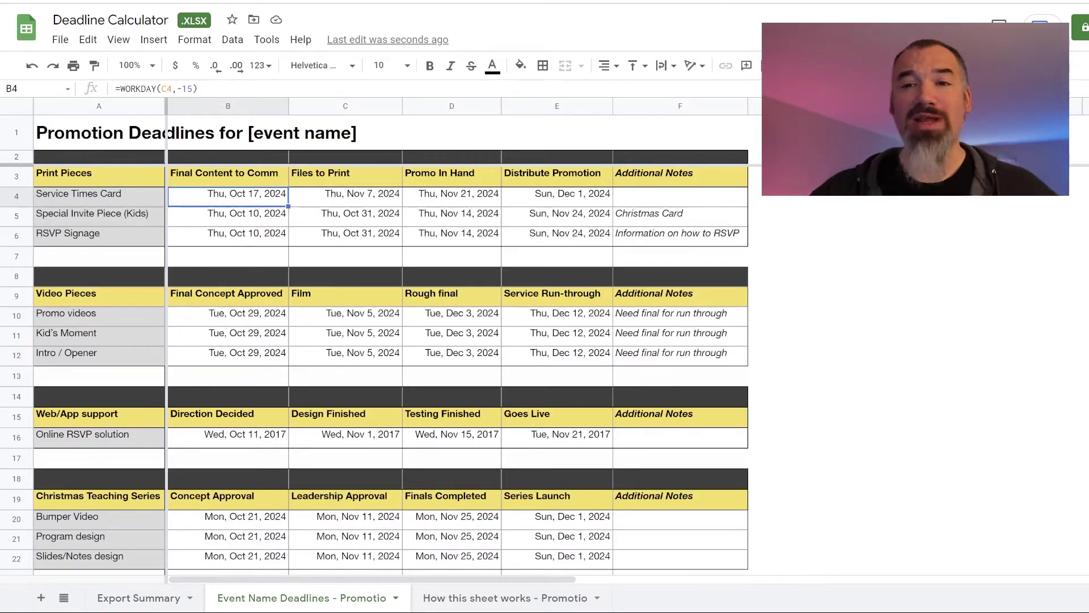
- Examine the Generic Promotion Card's dates and WORKDAY formulas on the How this sheet works sheet, from Distribute Promotion back to Final Content to Comm
click(505, 598)
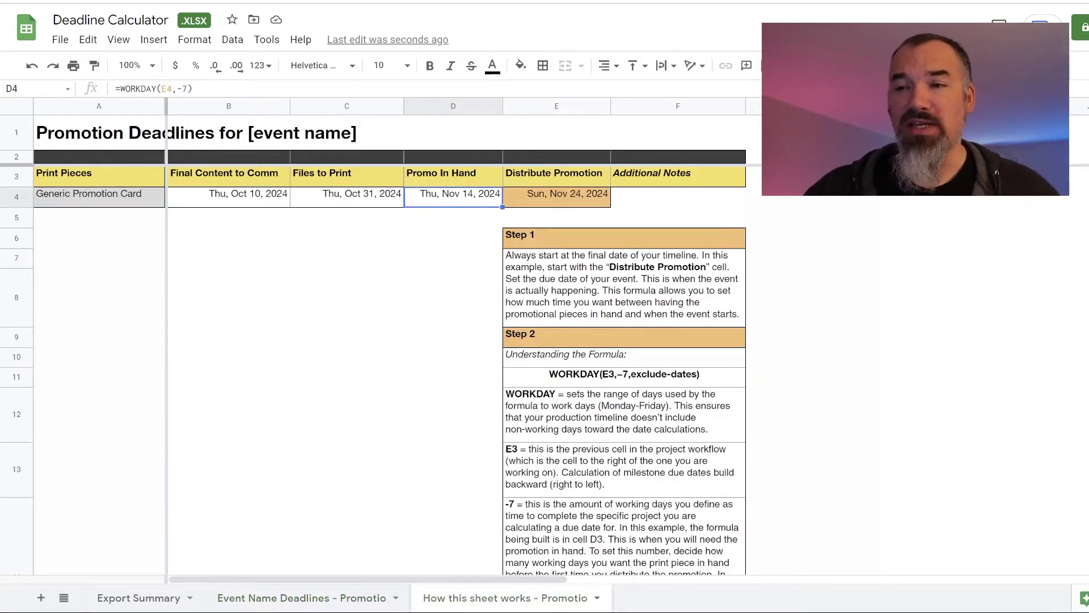
click(557, 197)
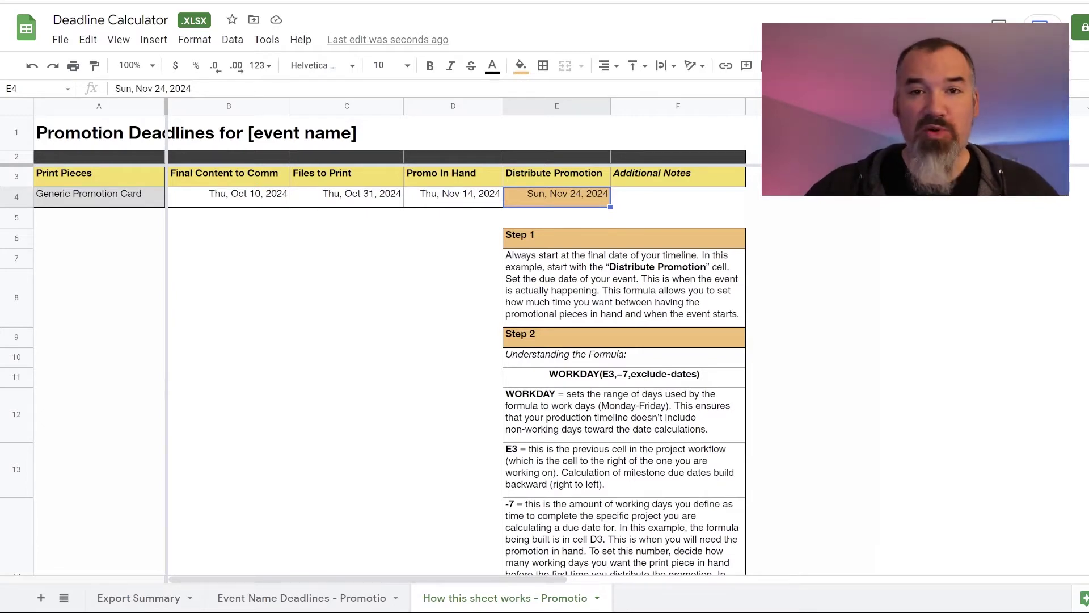
click(454, 197)
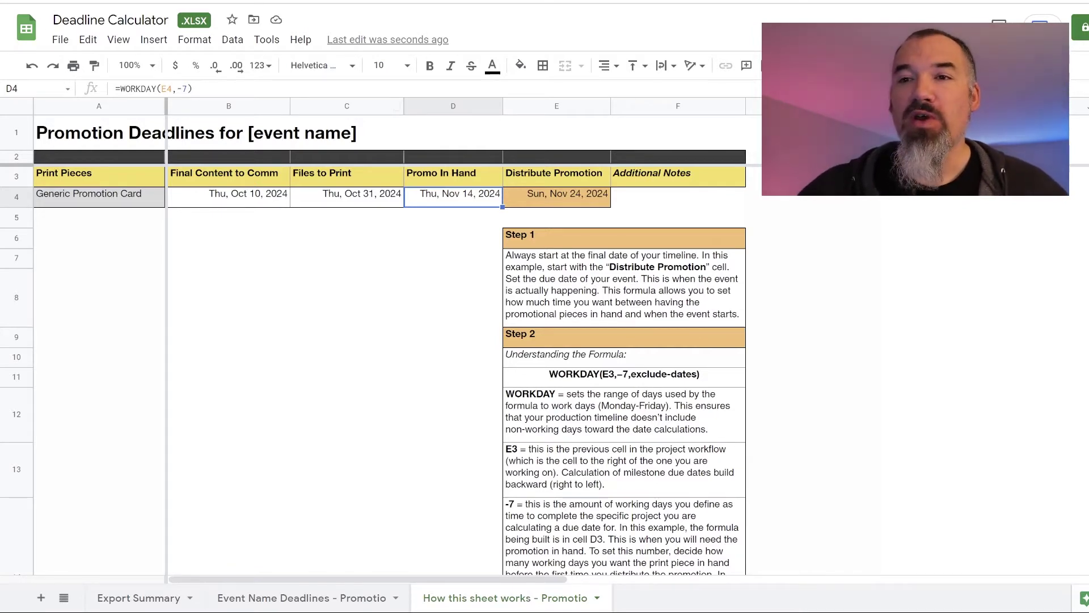
click(130, 89)
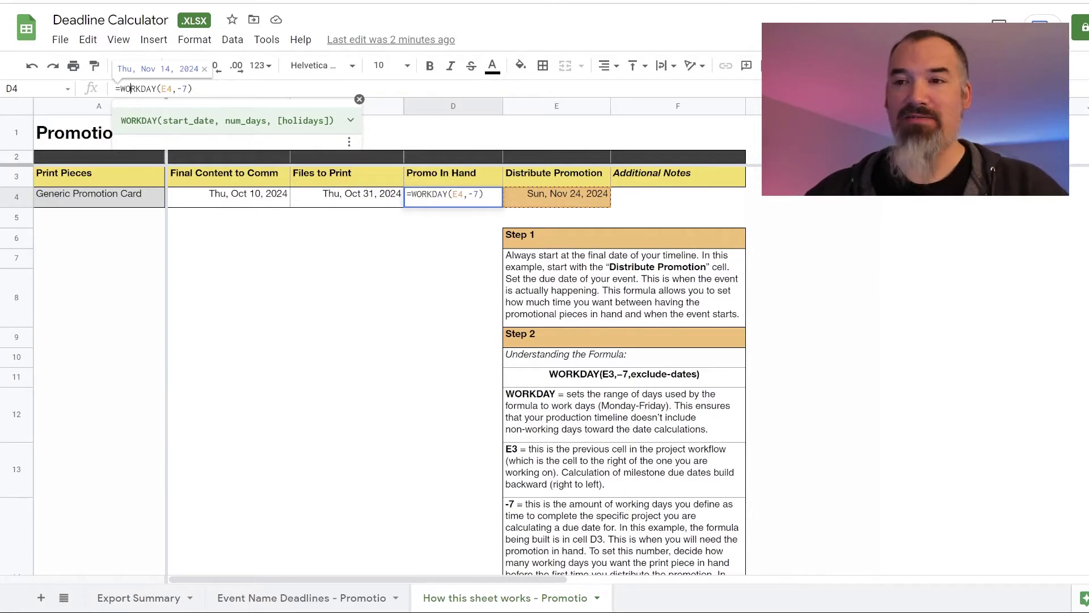
key(Escape)
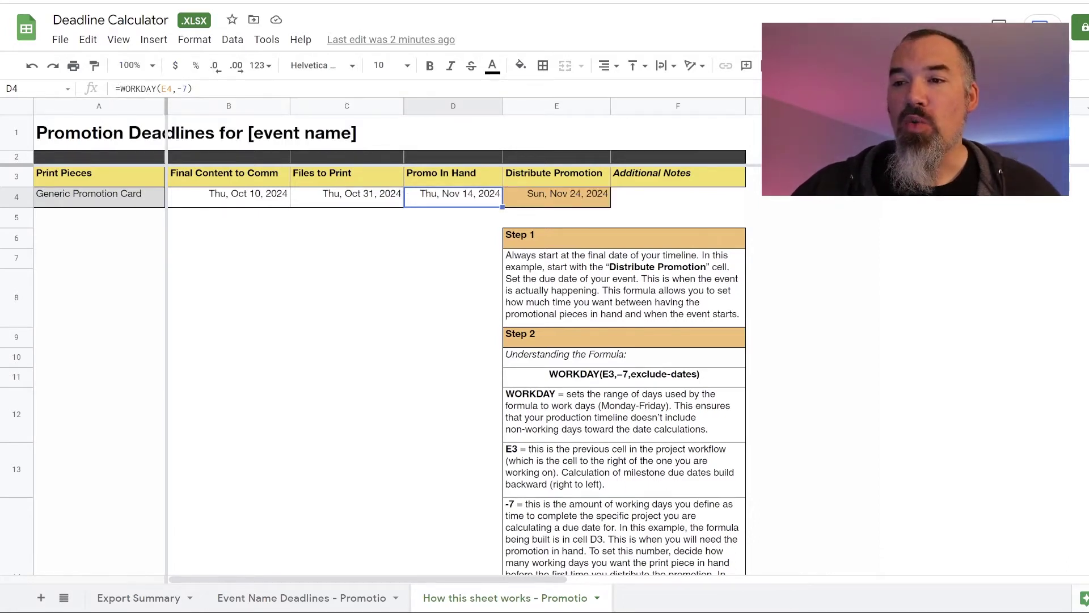
click(556, 193)
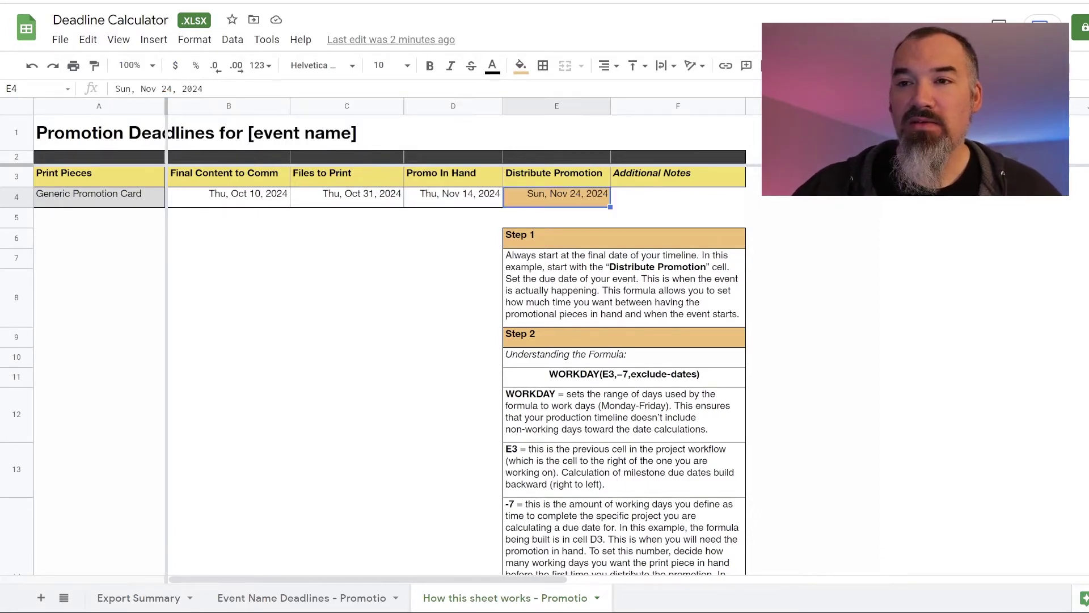
click(453, 194)
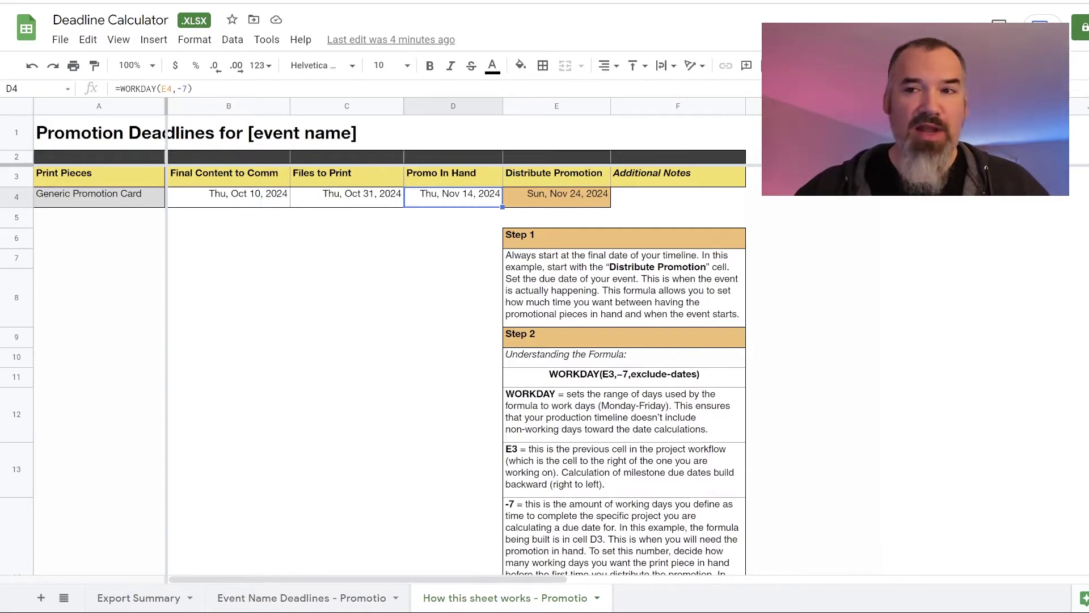
click(347, 197)
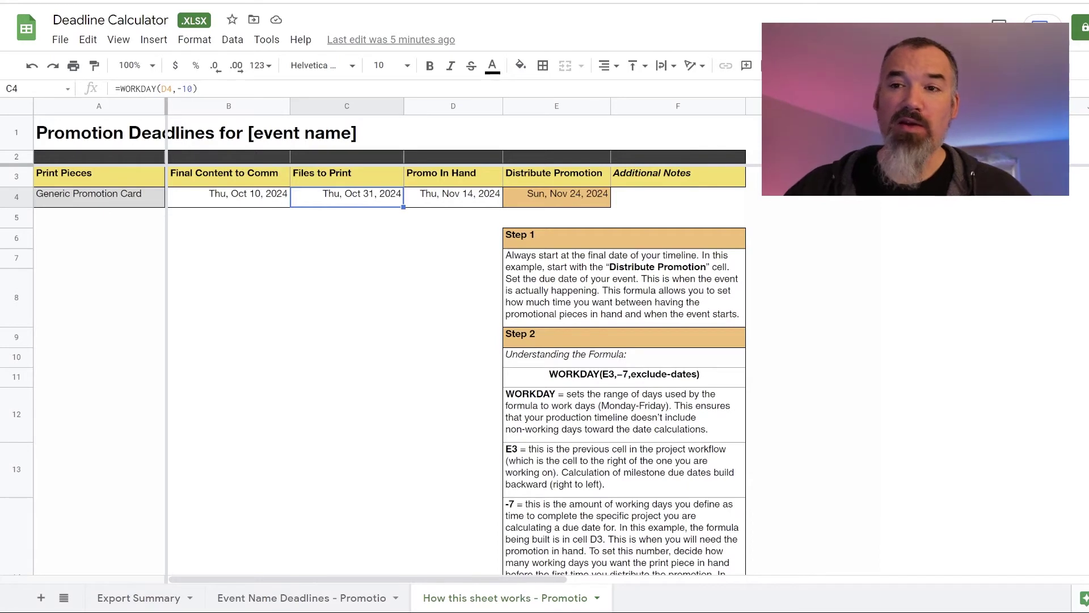
click(229, 197)
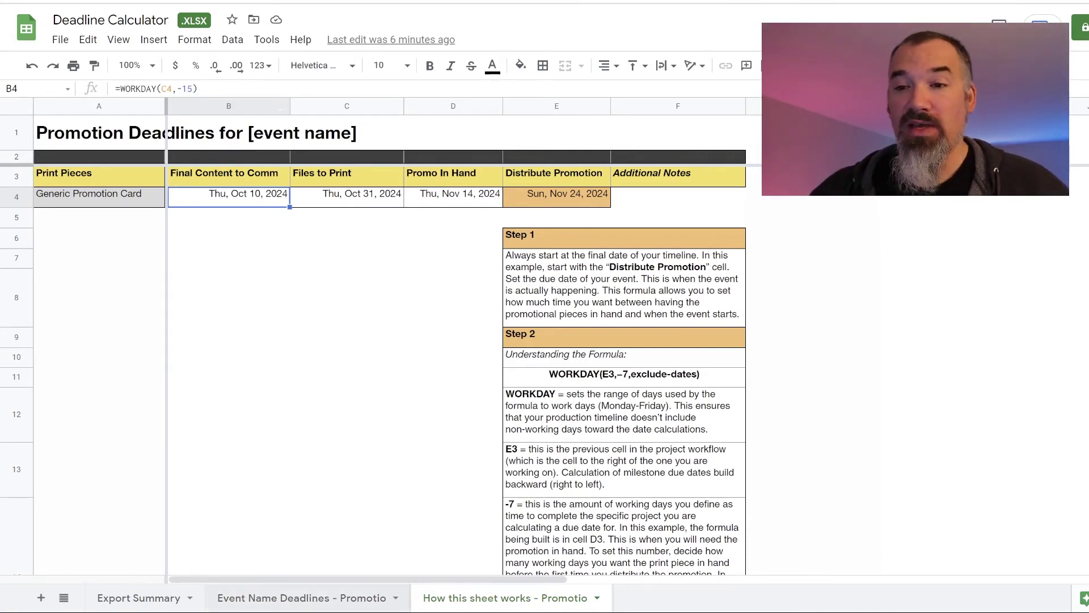
- Inspect the Promo videos row on the Event Name Deadlines sheet, checking its milestone formulas, Service Run-through date and note
key(ctrl+Page_Up)
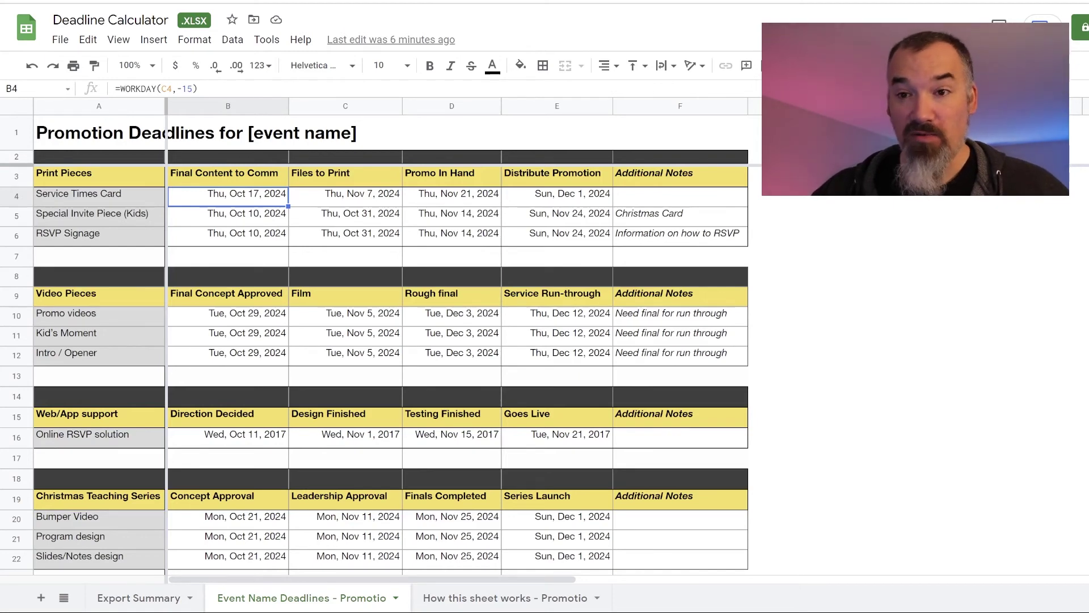
click(228, 315)
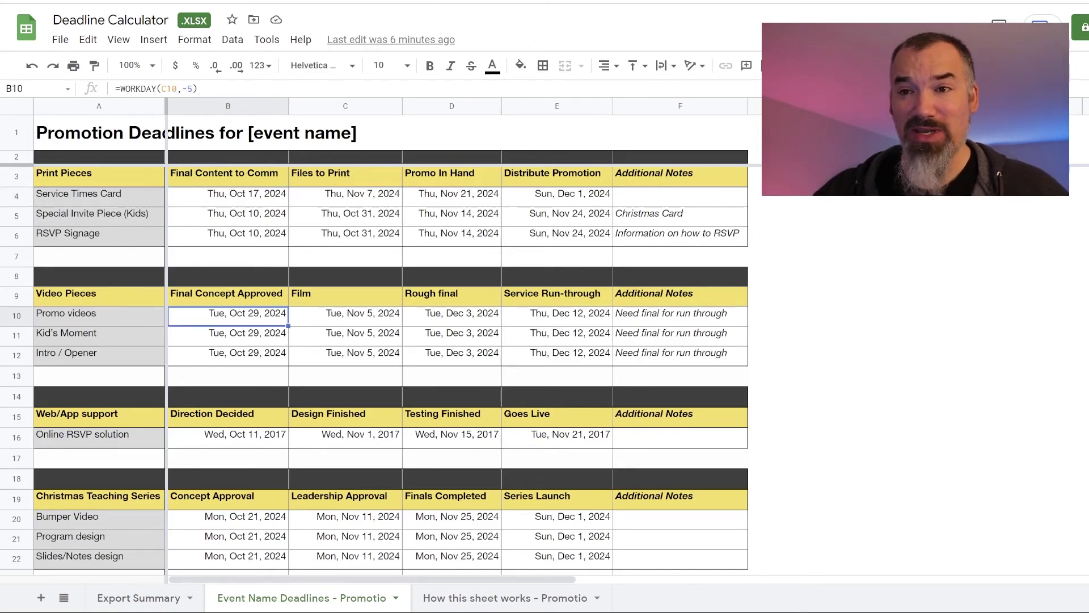
click(345, 315)
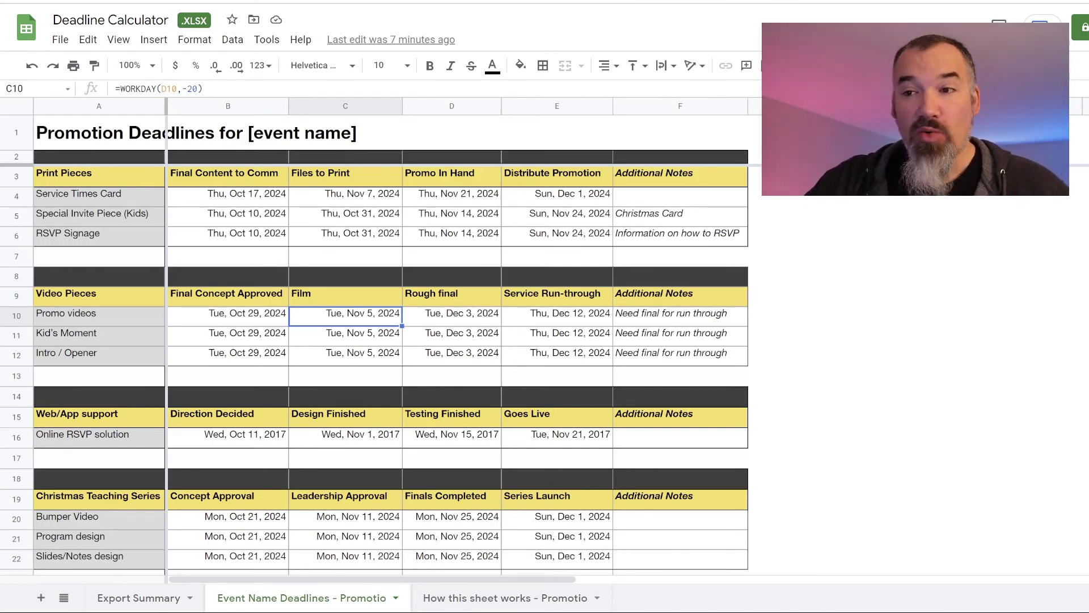
click(680, 315)
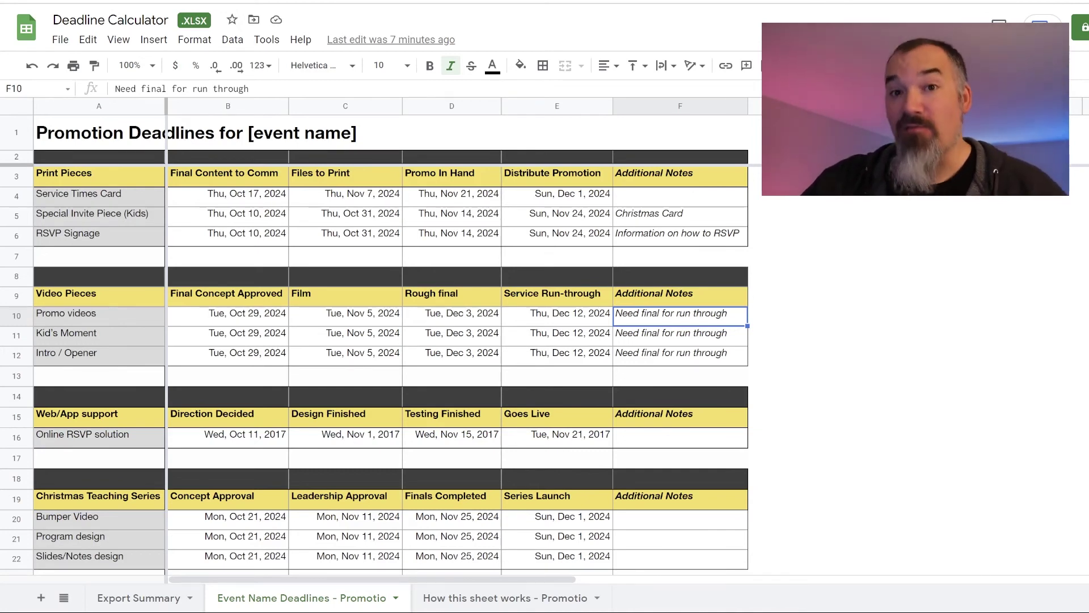
click(556, 315)
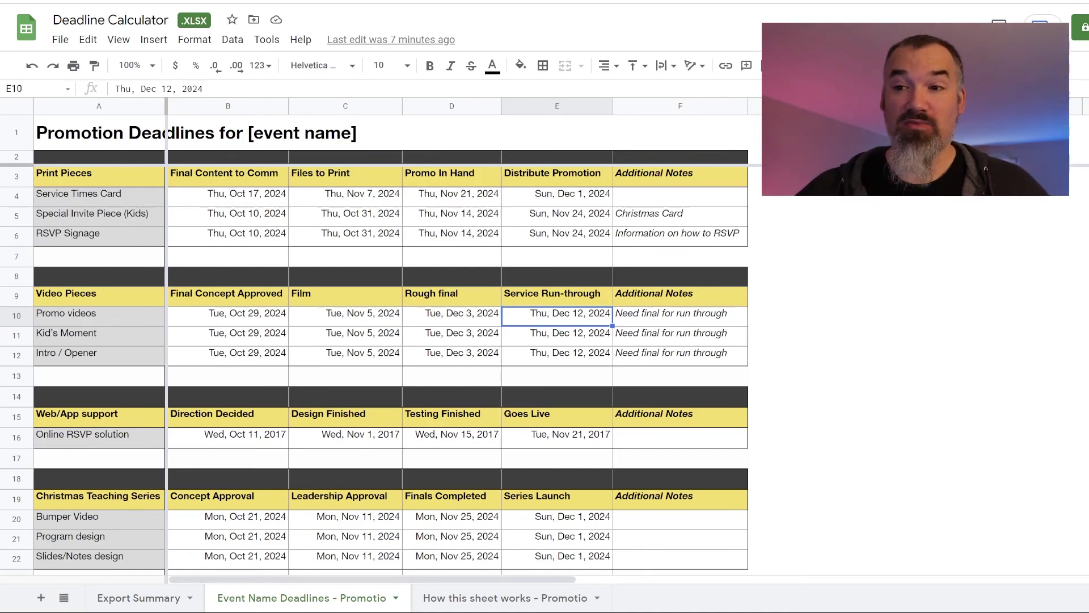
click(452, 315)
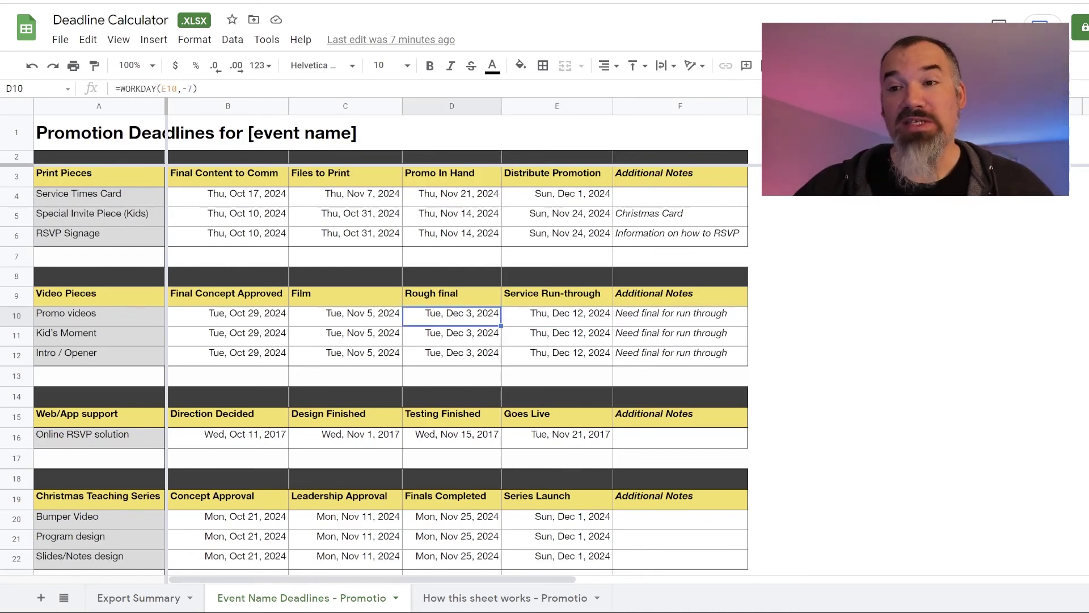
click(345, 315)
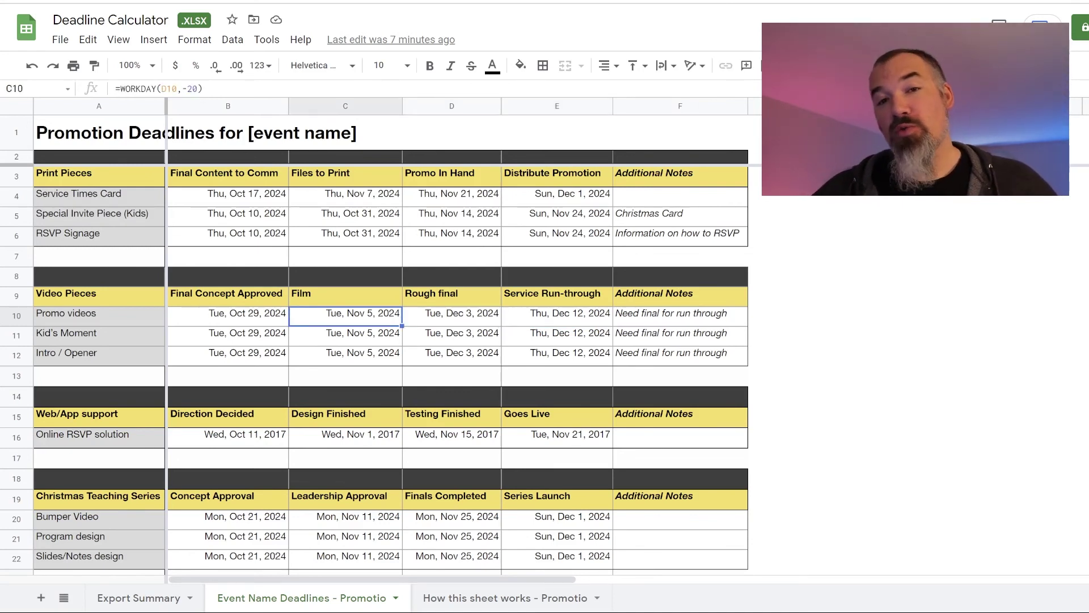